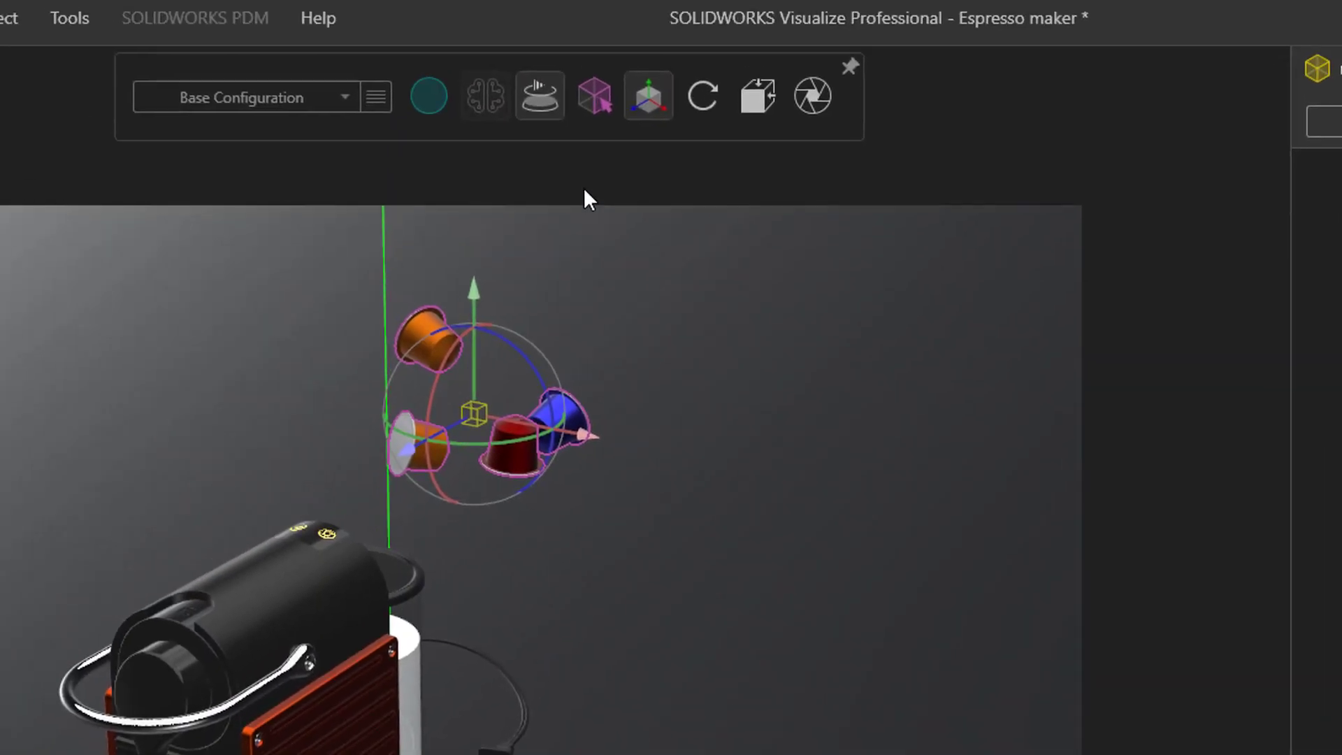
Switch to Part selection, record the pods falling under physics, and select a coffee pod part
{"action": "left_click", "coordinate": [597, 102]}
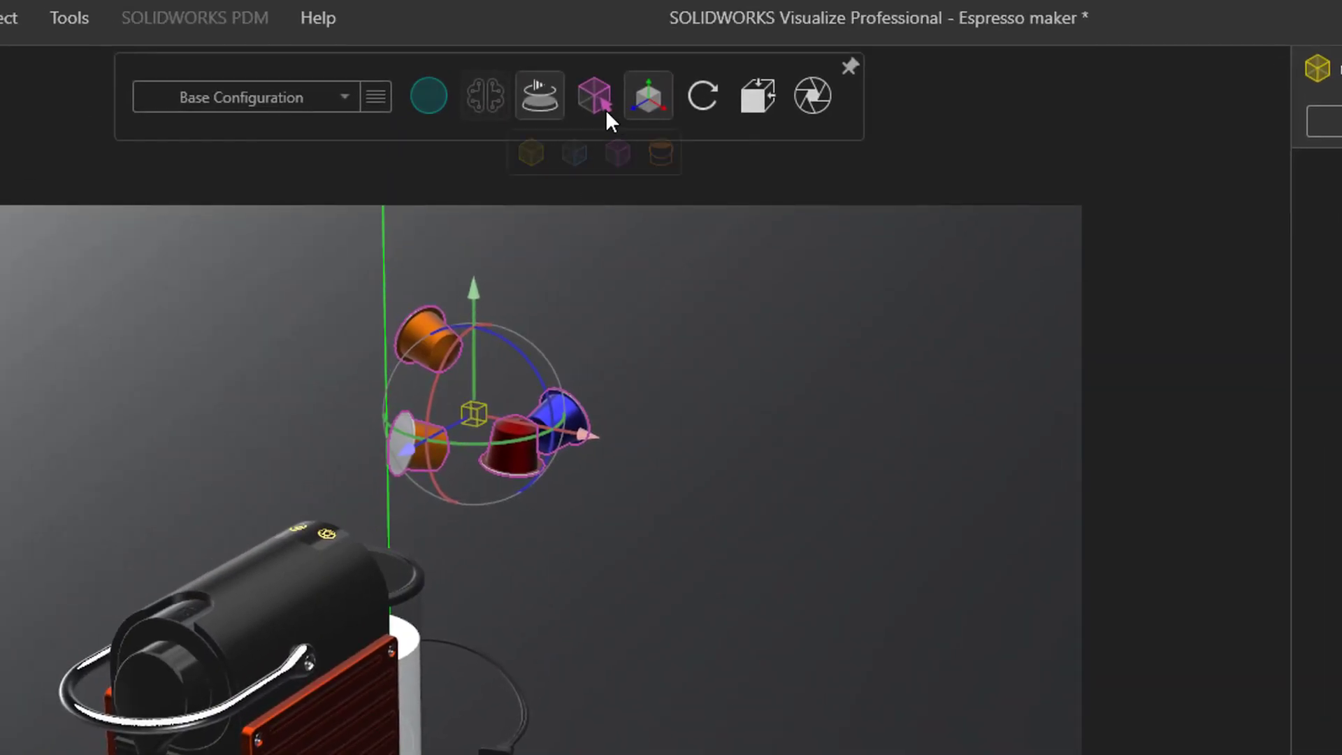
{"action": "left_click", "coordinate": [581, 153]}
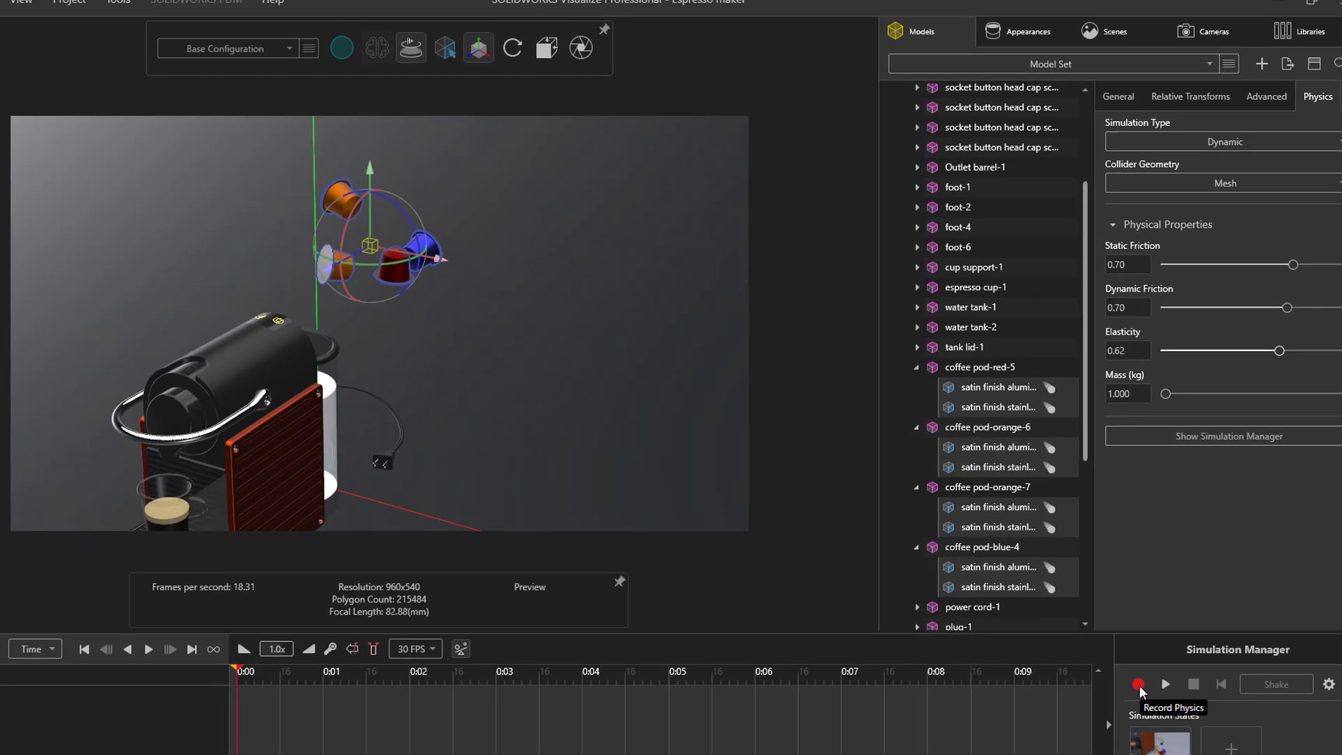
{"action": "left_click", "coordinate": [1138, 684]}
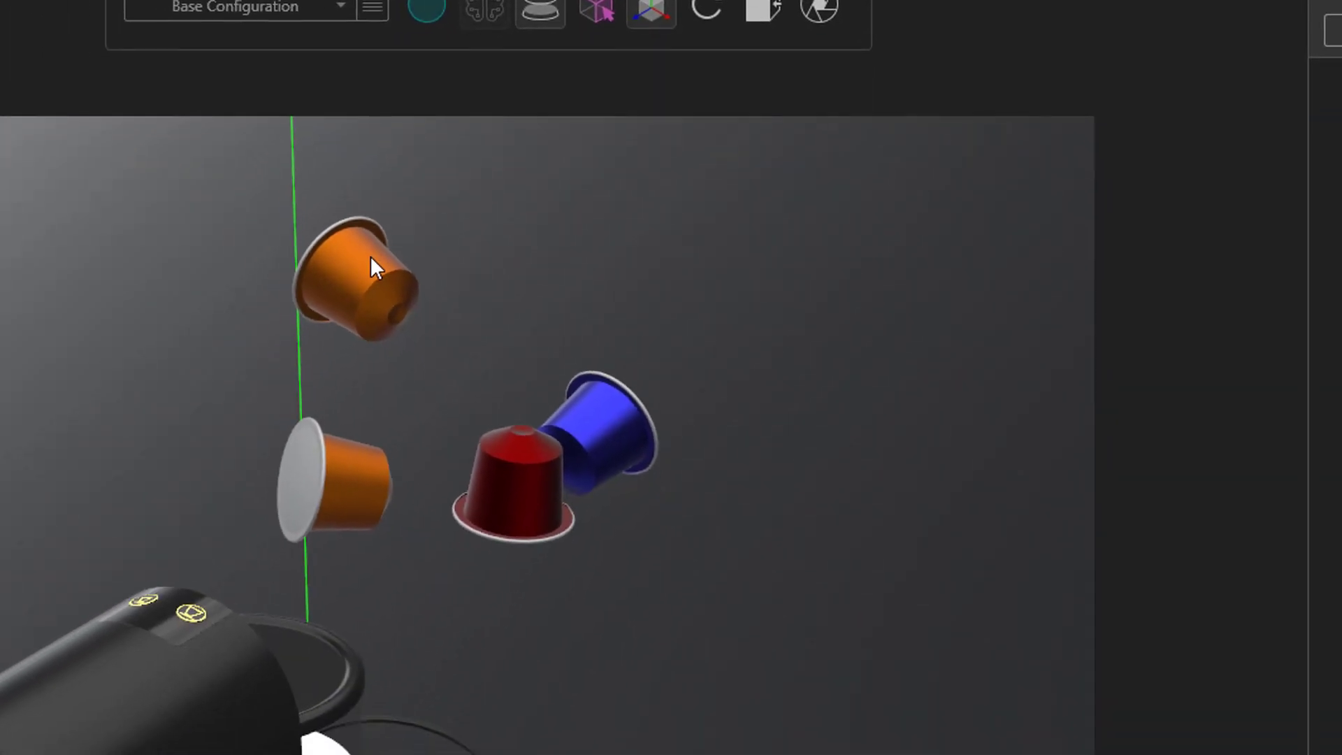
{"action": "left_click", "coordinate": [371, 257]}
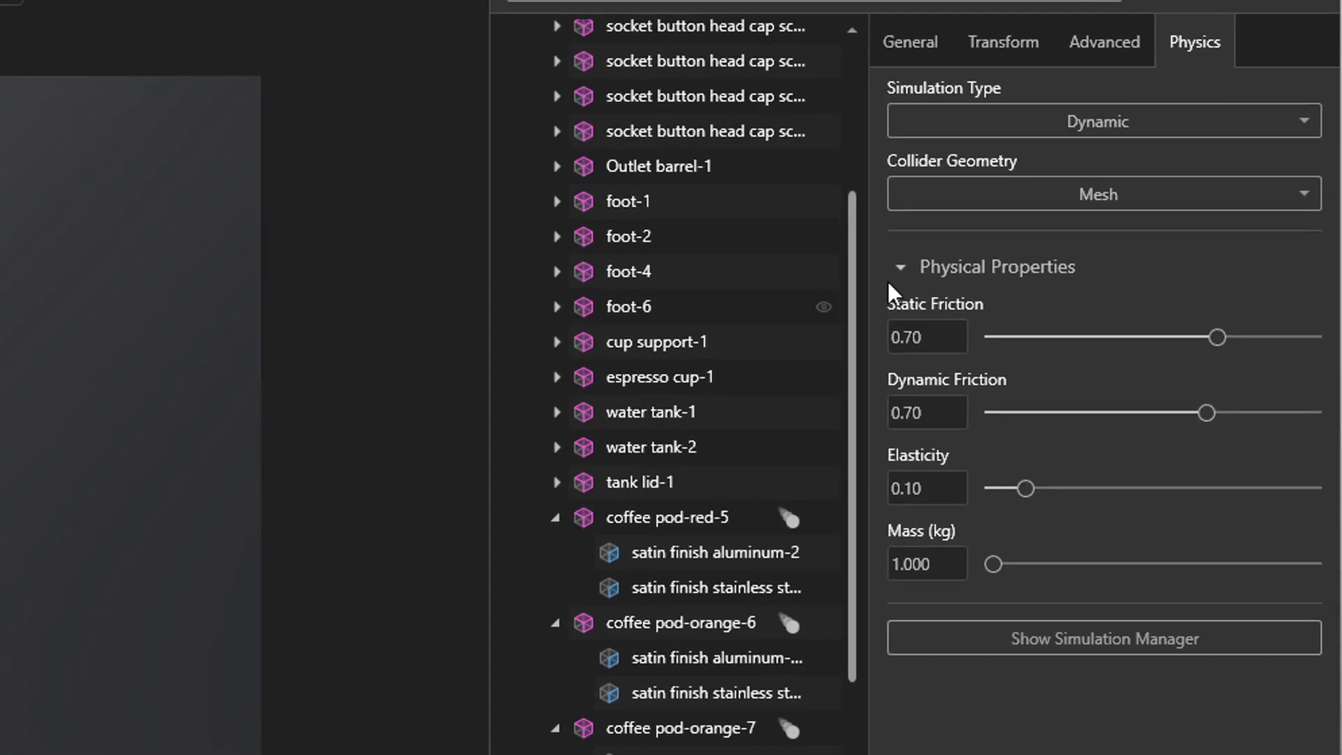
Keep the pods' simulation type as Dynamic and set their collider geometry to Mesh
{"action": "left_click", "coordinate": [1111, 123]}
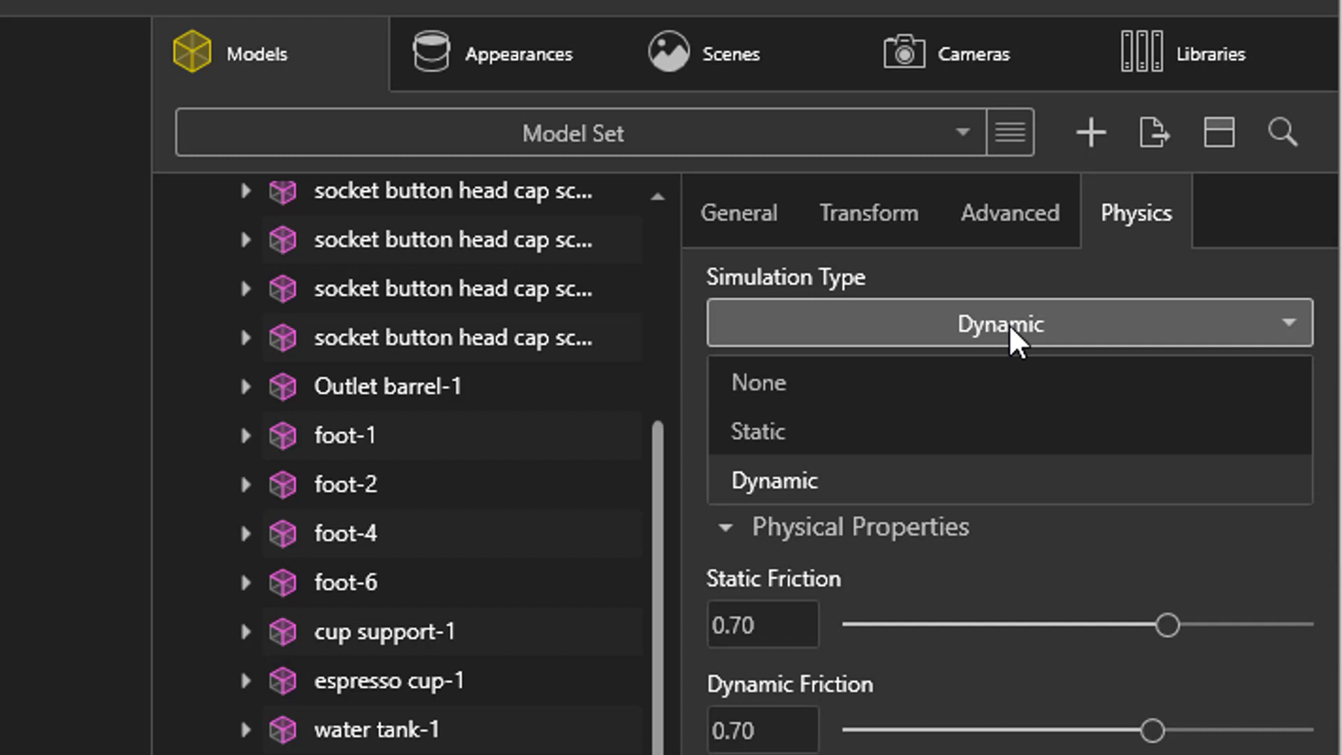
{"action": "left_click", "coordinate": [1015, 341]}
{"action": "left_click", "coordinate": [1058, 437]}
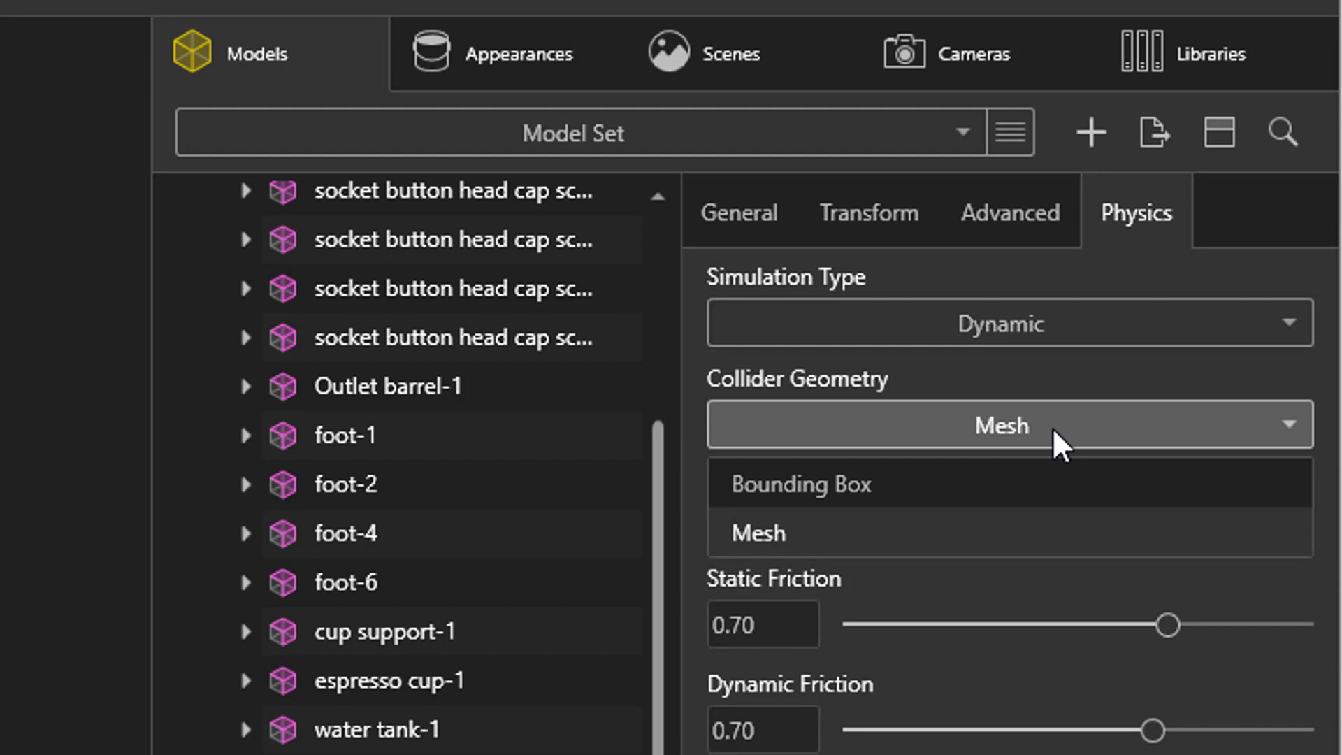
{"action": "left_click", "coordinate": [1048, 542]}
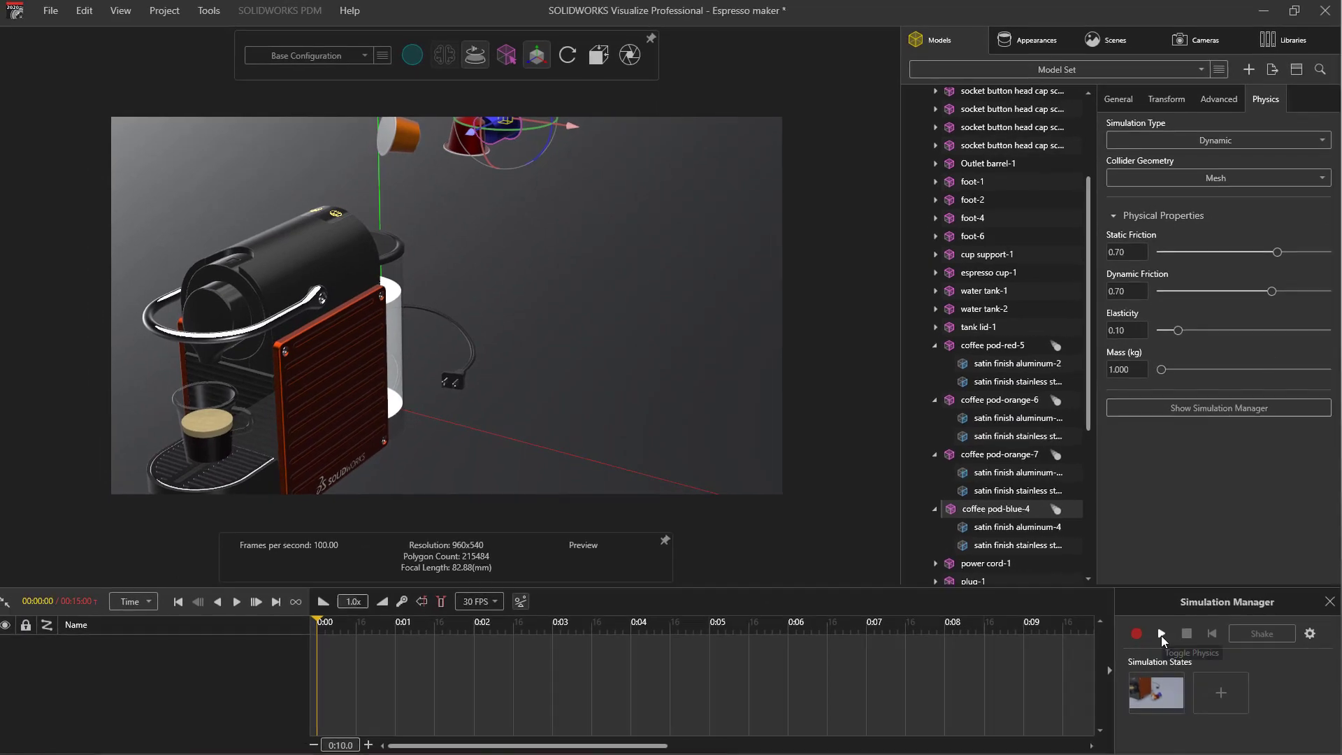
Test-play the simulation, reset to the first saved state, then record the fall into four pod tracks
{"action": "left_click", "coordinate": [1083, 581]}
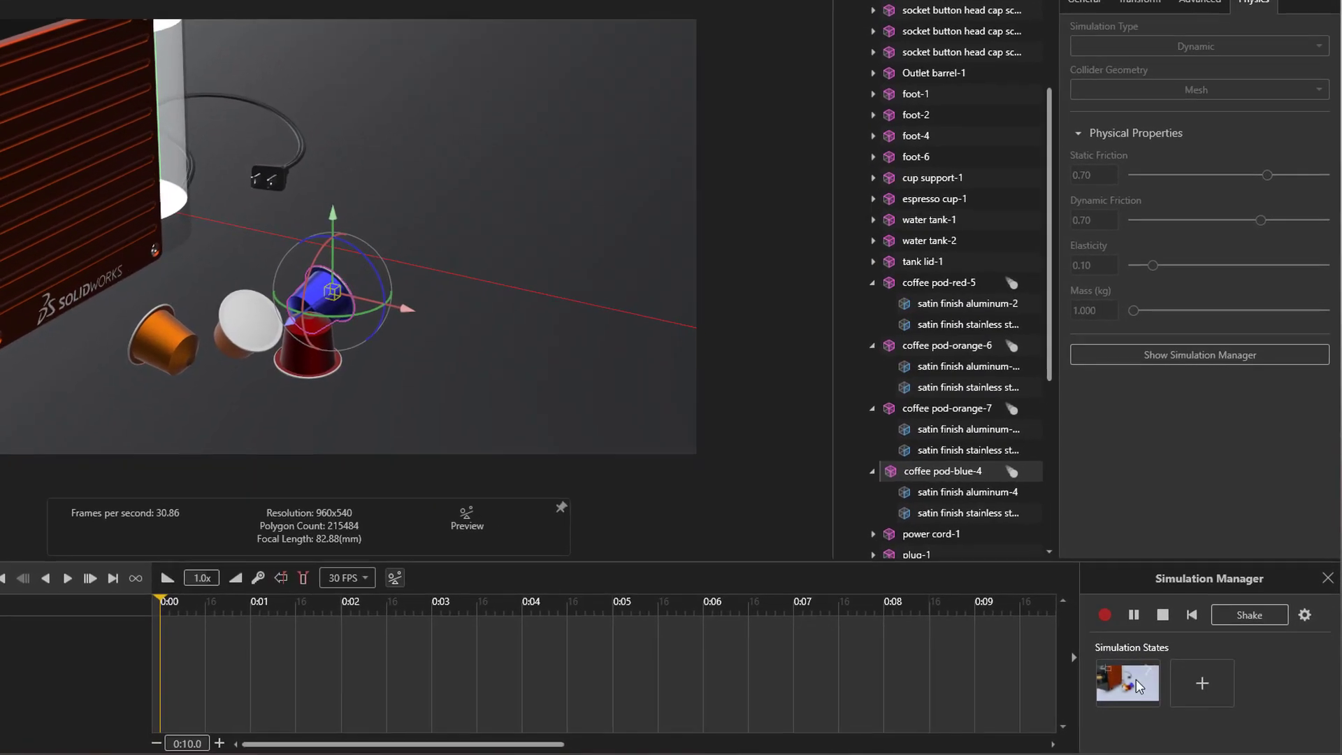
{"action": "left_click", "coordinate": [1160, 613]}
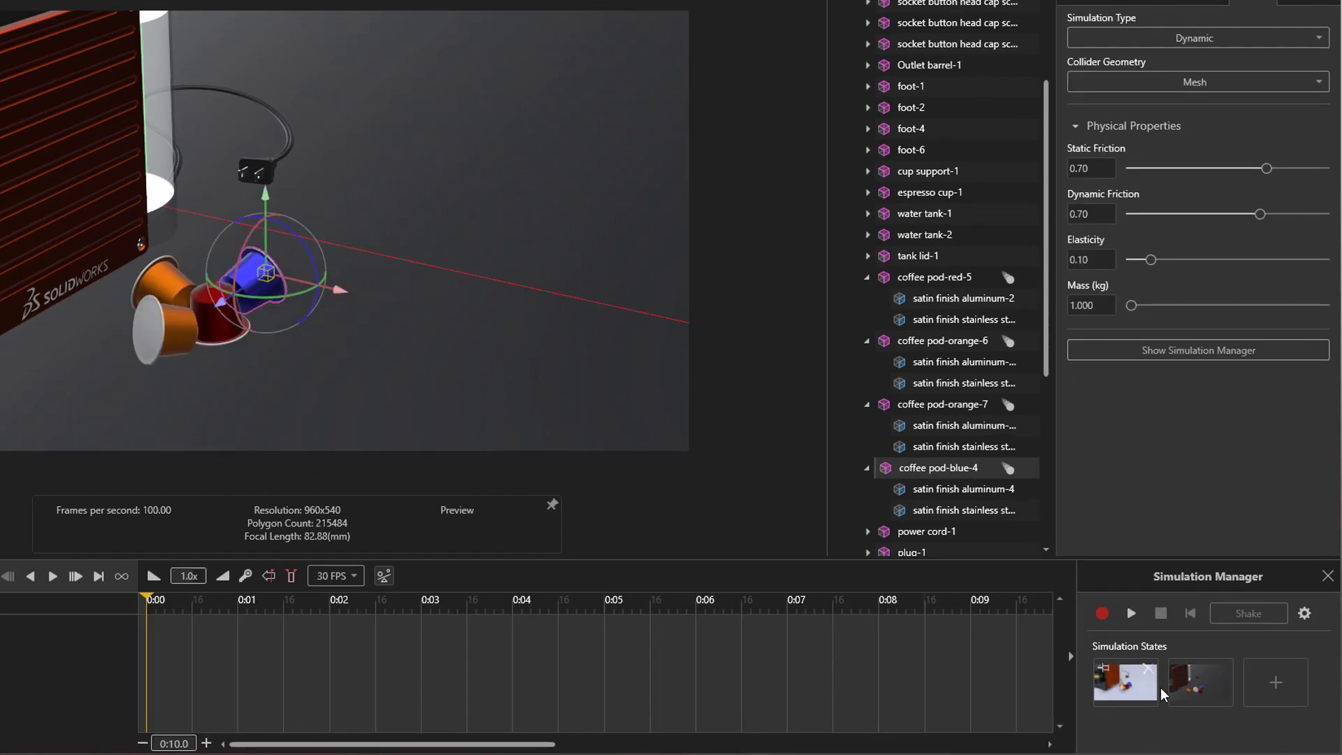
{"action": "left_click", "coordinate": [1180, 691]}
{"action": "left_click", "coordinate": [1125, 681]}
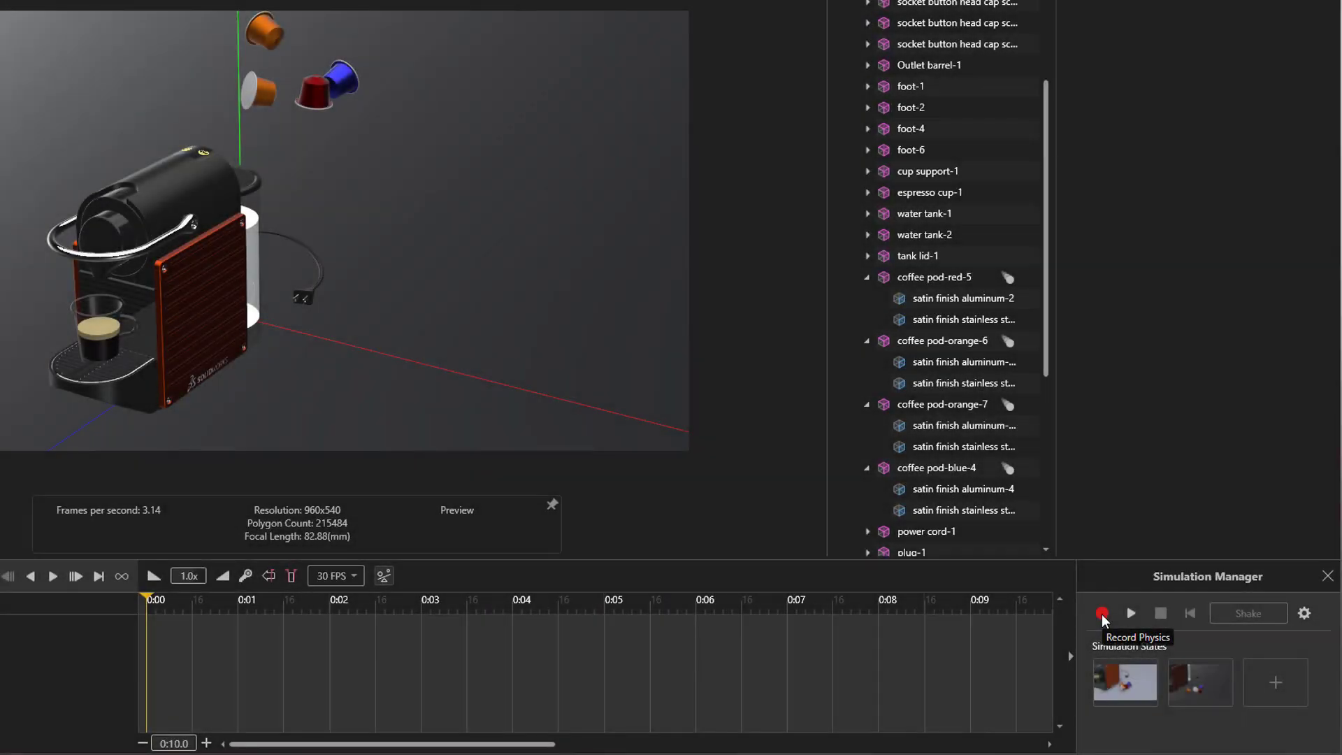
{"action": "left_click", "coordinate": [1102, 614]}
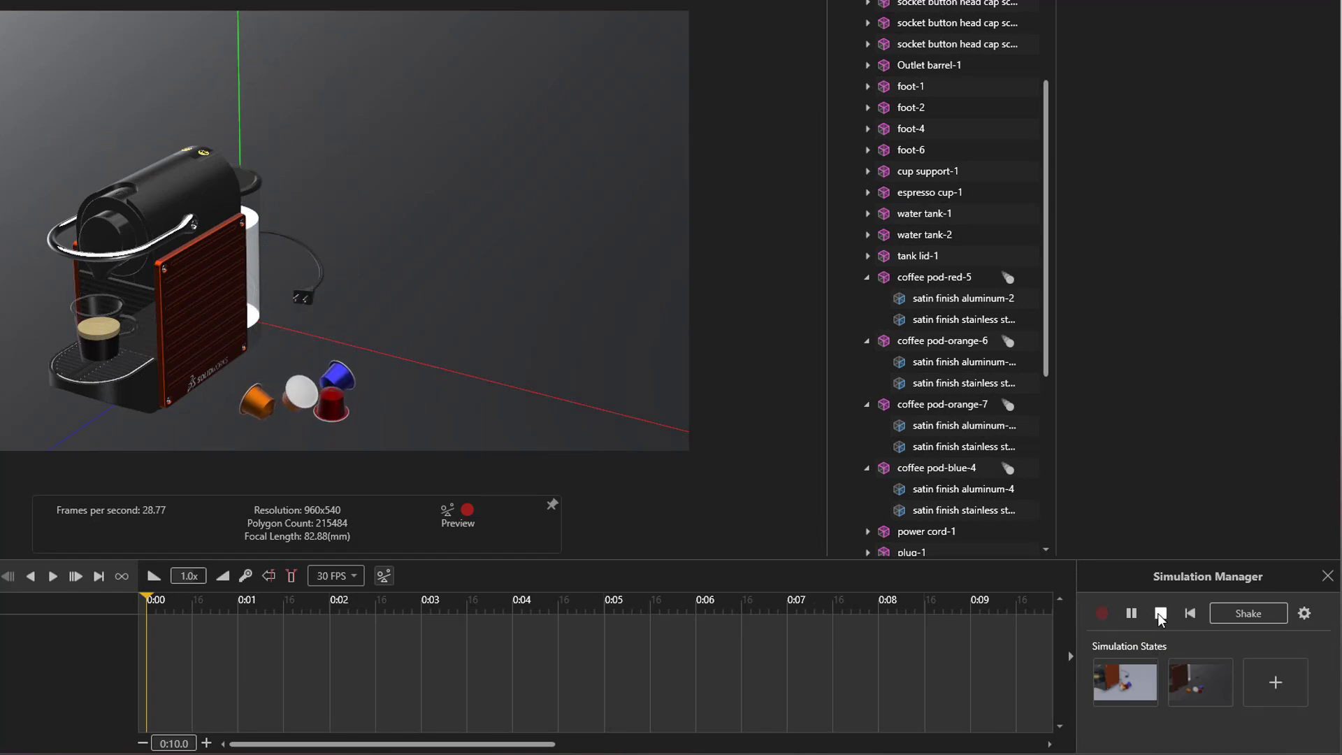
{"action": "left_click", "coordinate": [1160, 615]}
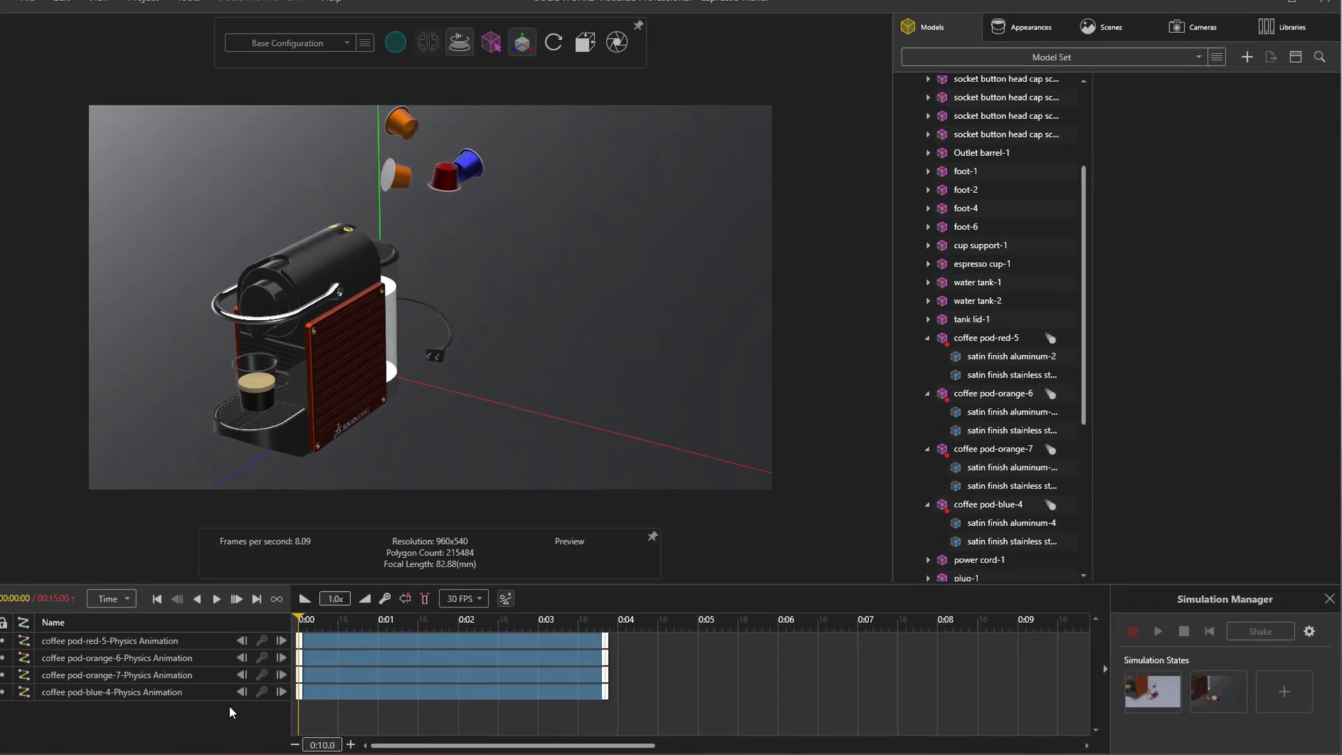
Play the pod animation and delay the orange-6 and orange-7 pod clips on the timeline
{"action": "left_click", "coordinate": [410, 643]}
{"action": "key", "text": "space"}
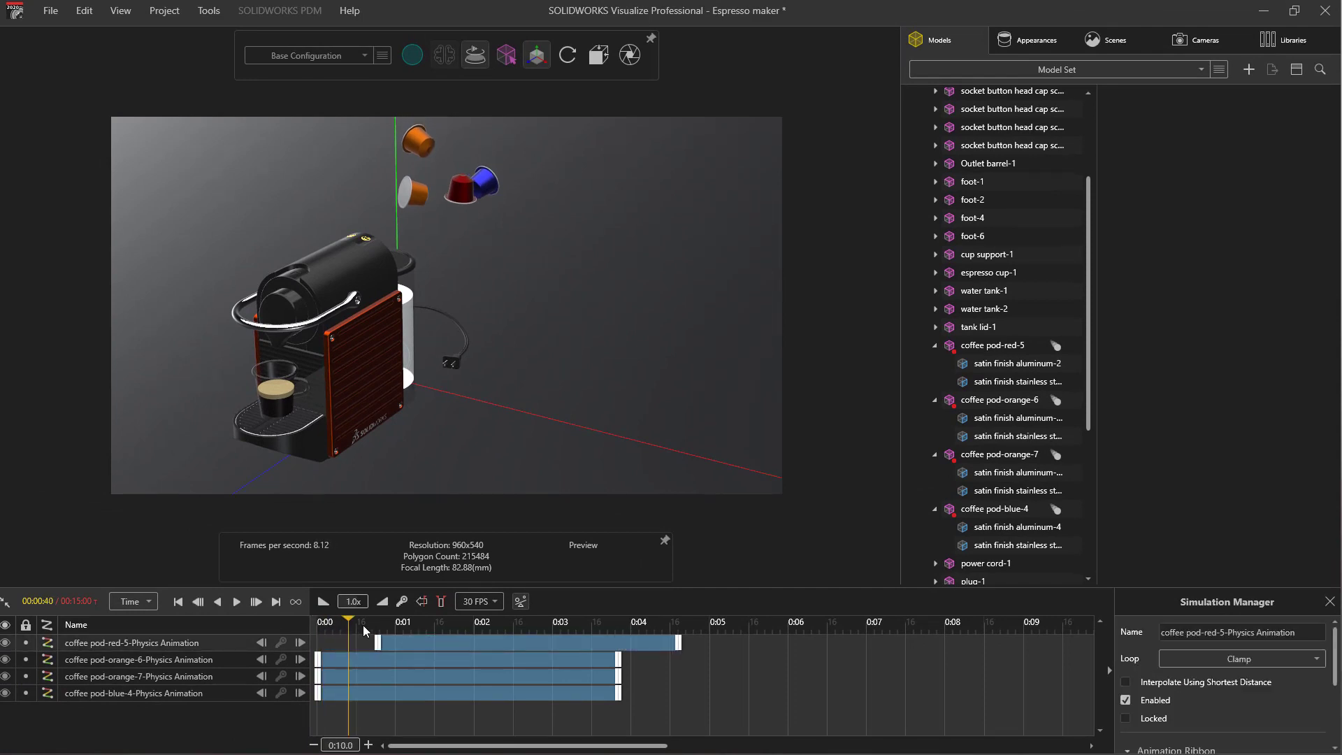
{"action": "left_click_drag", "start_coordinate": [405, 664], "coordinate": [455, 676]}
{"action": "left_click_drag", "start_coordinate": [487, 620], "coordinate": [519, 636]}
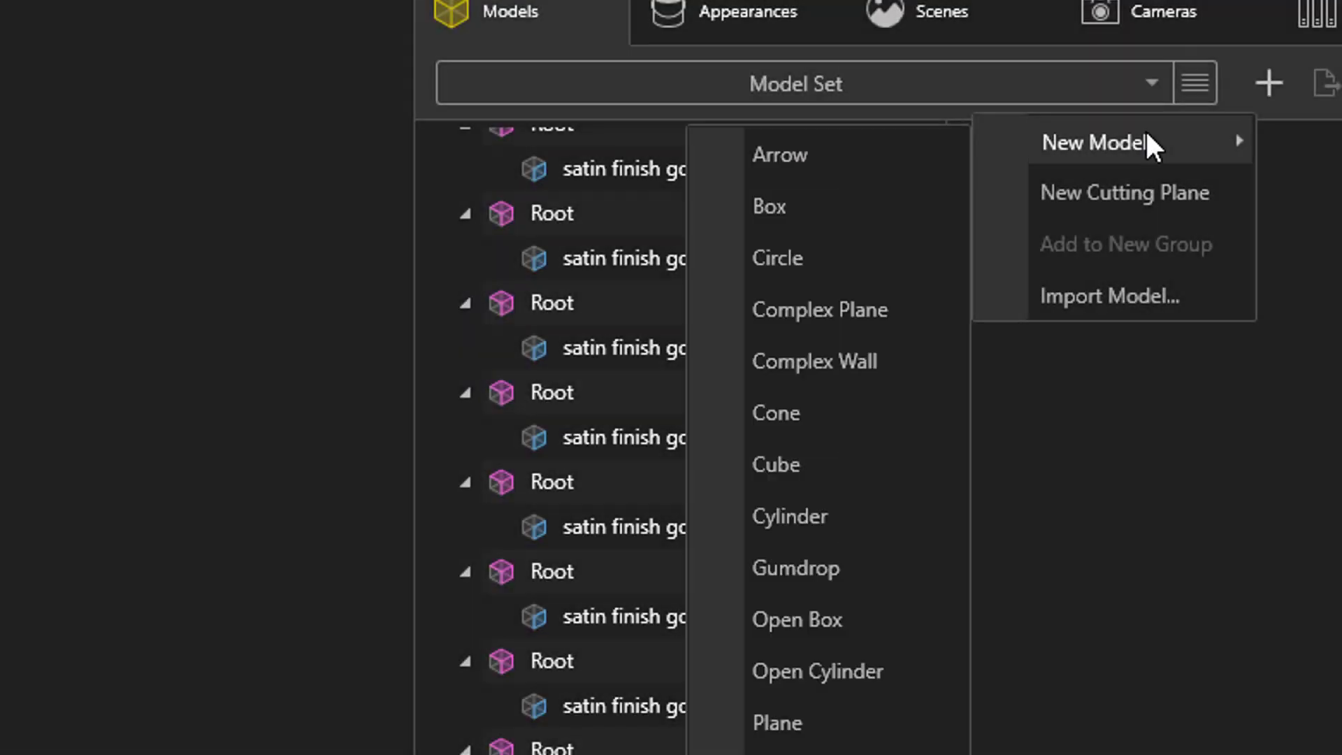
Add an Open Cylinder model around the gold coin pile and select it
{"action": "left_click", "coordinate": [794, 672]}
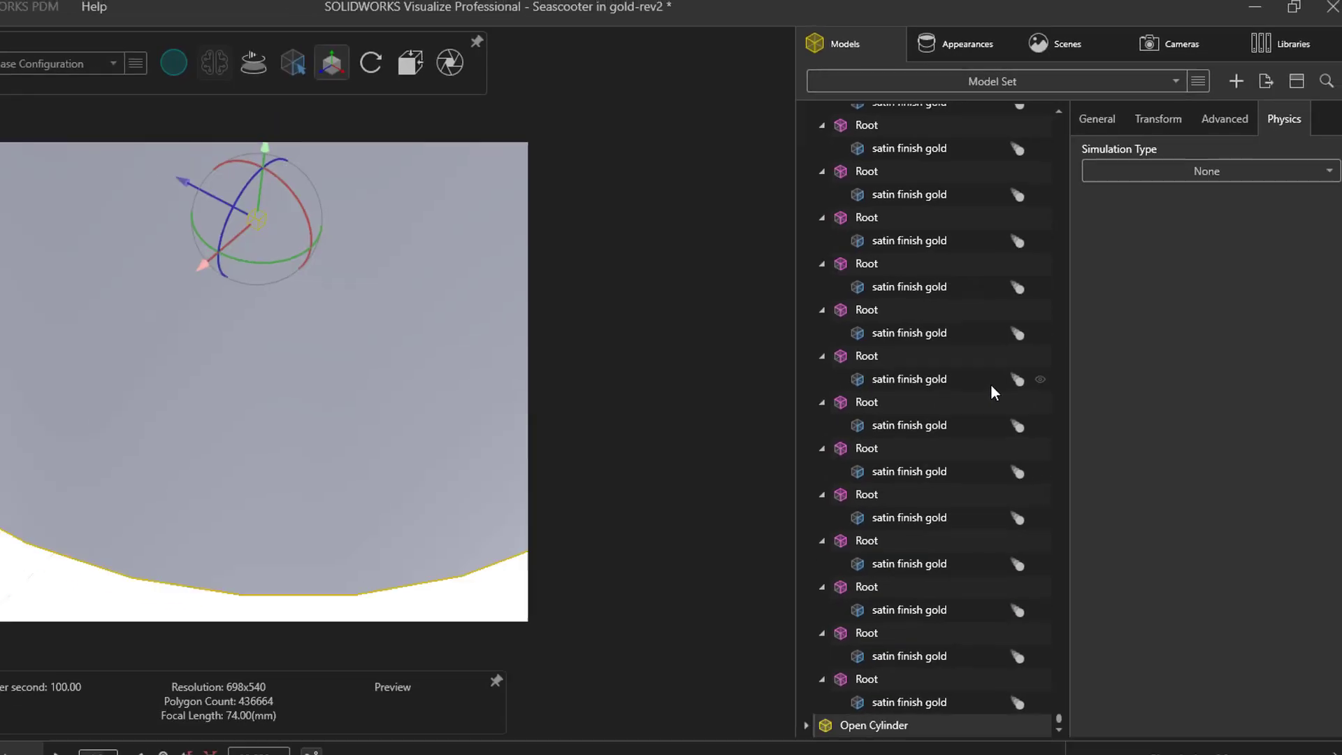
{"action": "scroll", "coordinate": [466, 510], "scroll_direction": "down", "scroll_amount": 10}
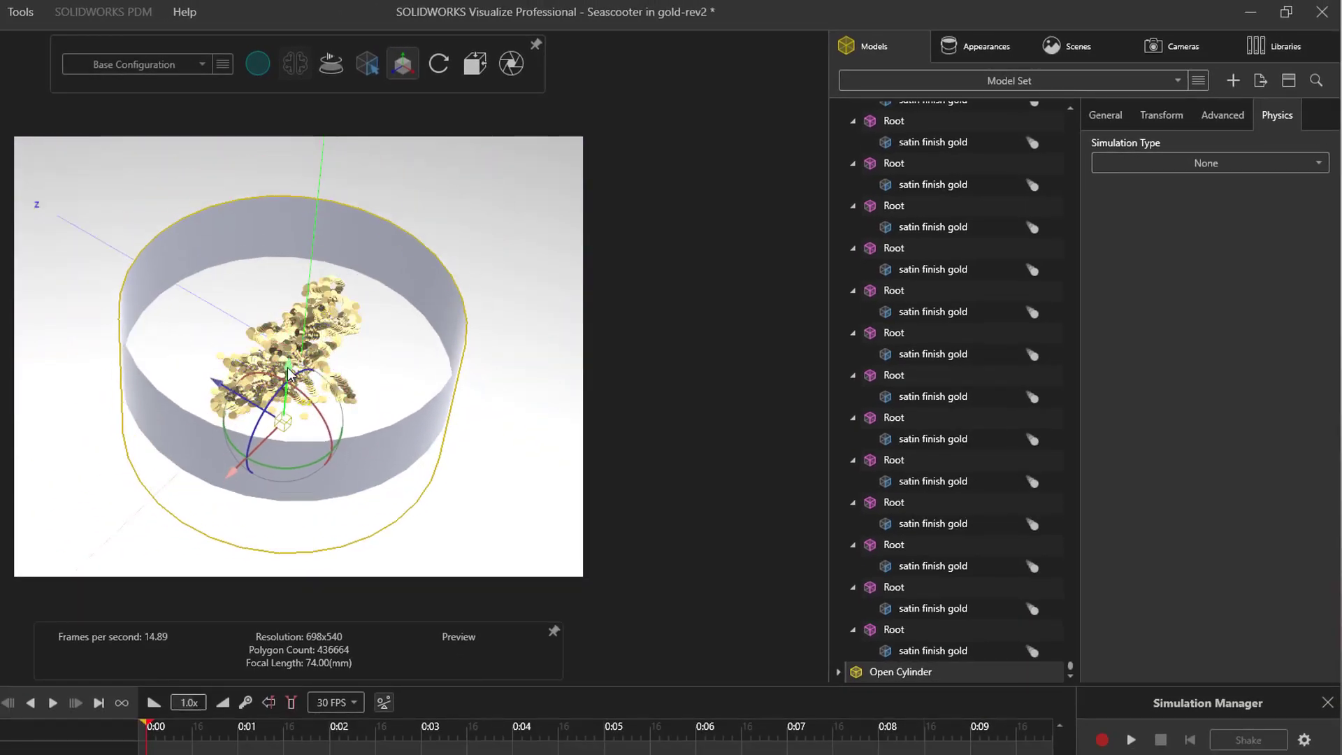
{"action": "left_click", "coordinate": [209, 345]}
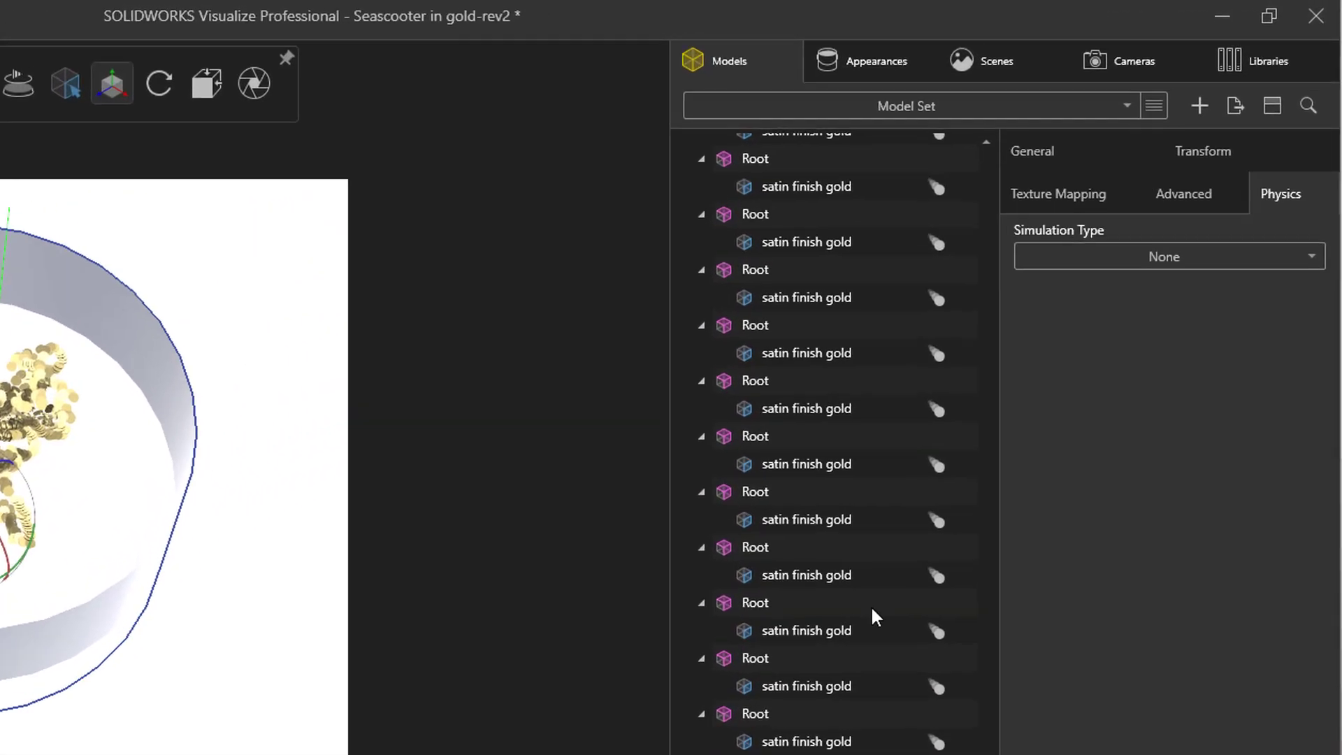
Make the cylinder a Static Mesh collider and play the physics so the coins settle inside
{"action": "left_click", "coordinate": [1219, 194]}
{"action": "left_click", "coordinate": [969, 397]}
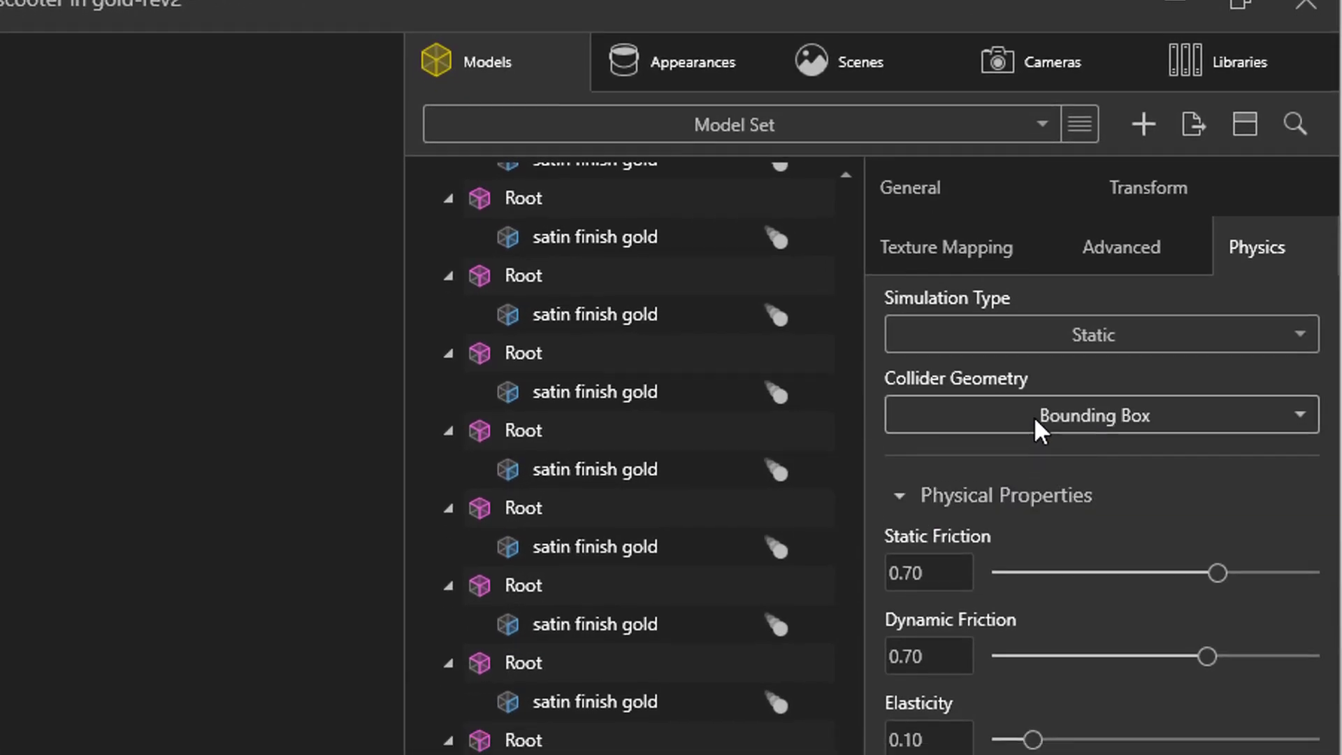
{"action": "left_click", "coordinate": [1007, 396]}
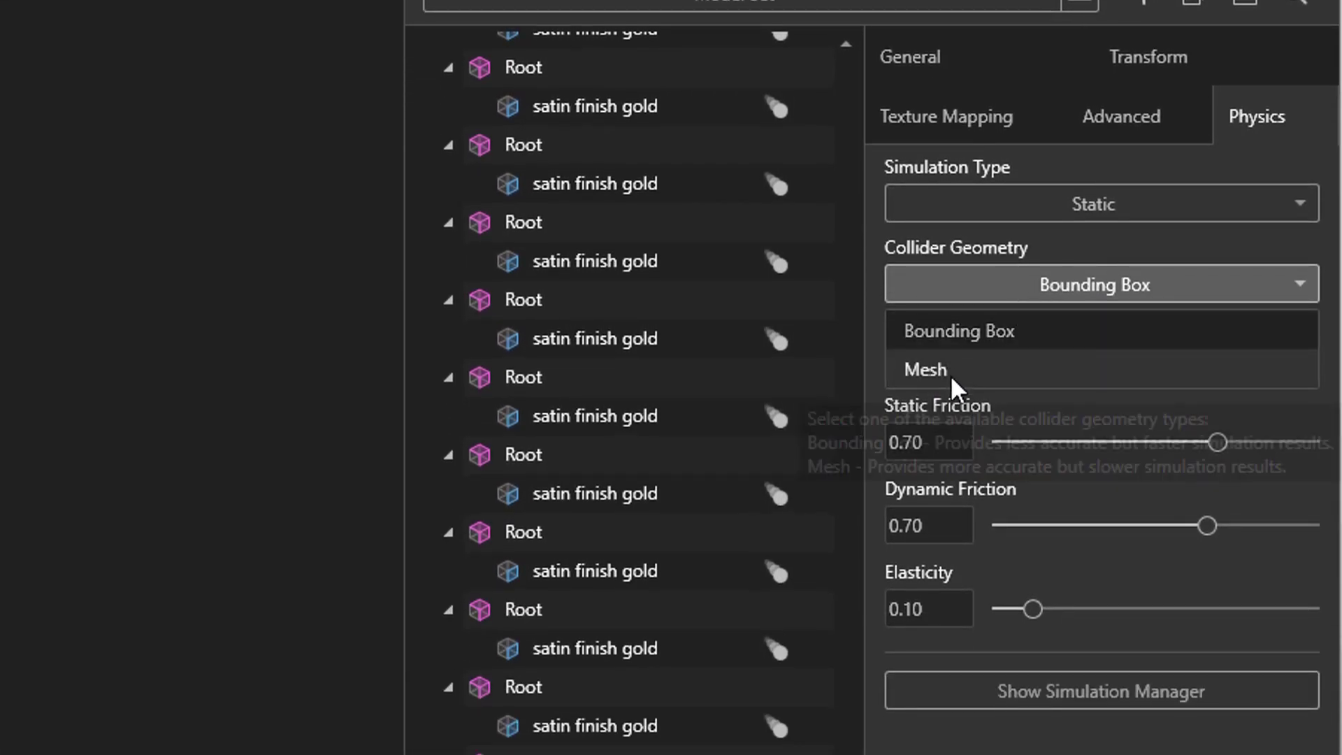
{"action": "left_click", "coordinate": [951, 375]}
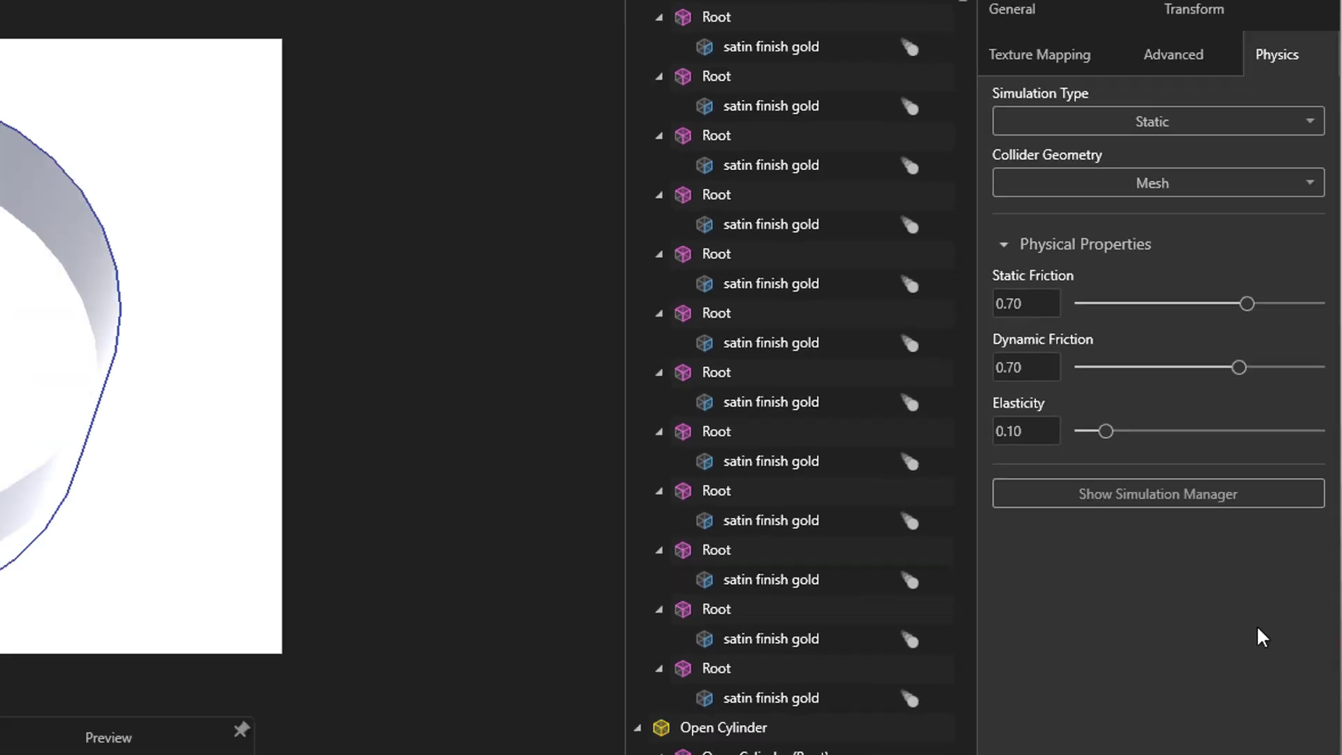
{"action": "left_click", "coordinate": [1102, 690]}
{"action": "left_click", "coordinate": [1245, 610]}
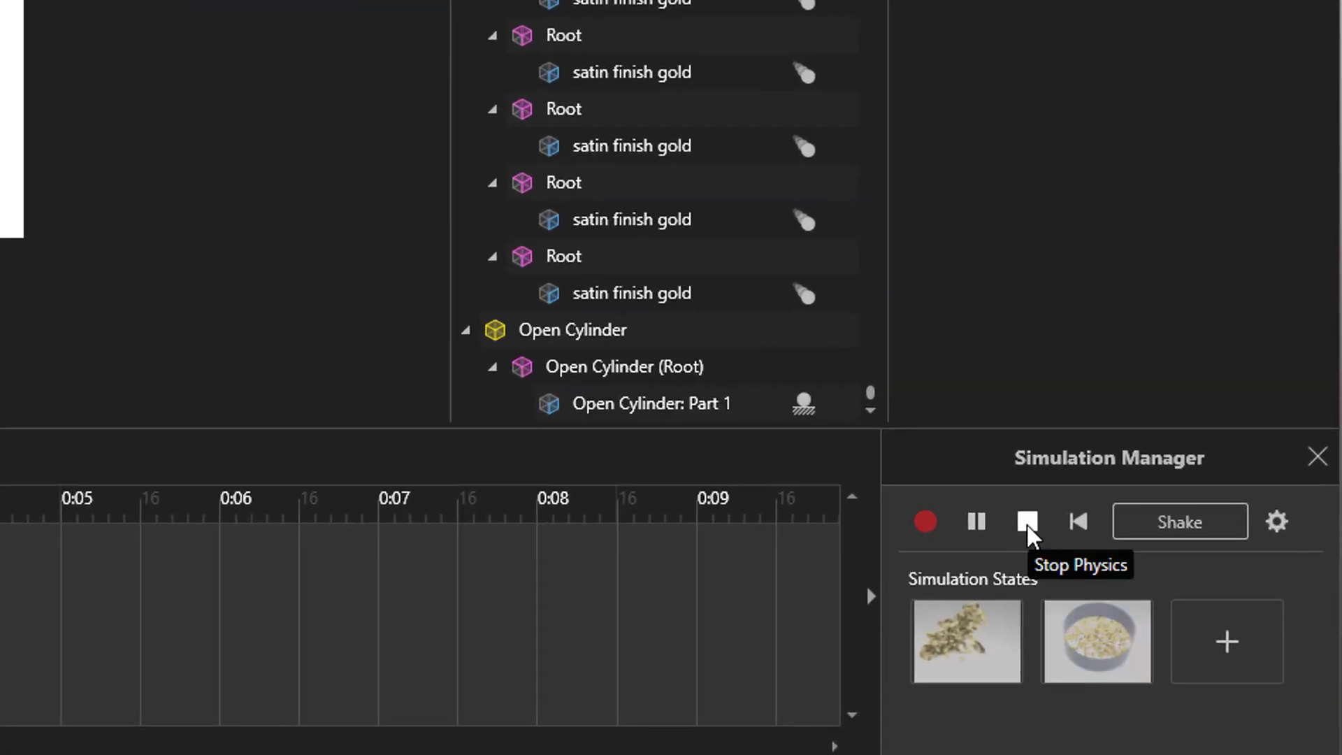
Stop the simulation, set the cylinder's simulation type to None, and hide it
{"action": "left_click", "coordinate": [1027, 528]}
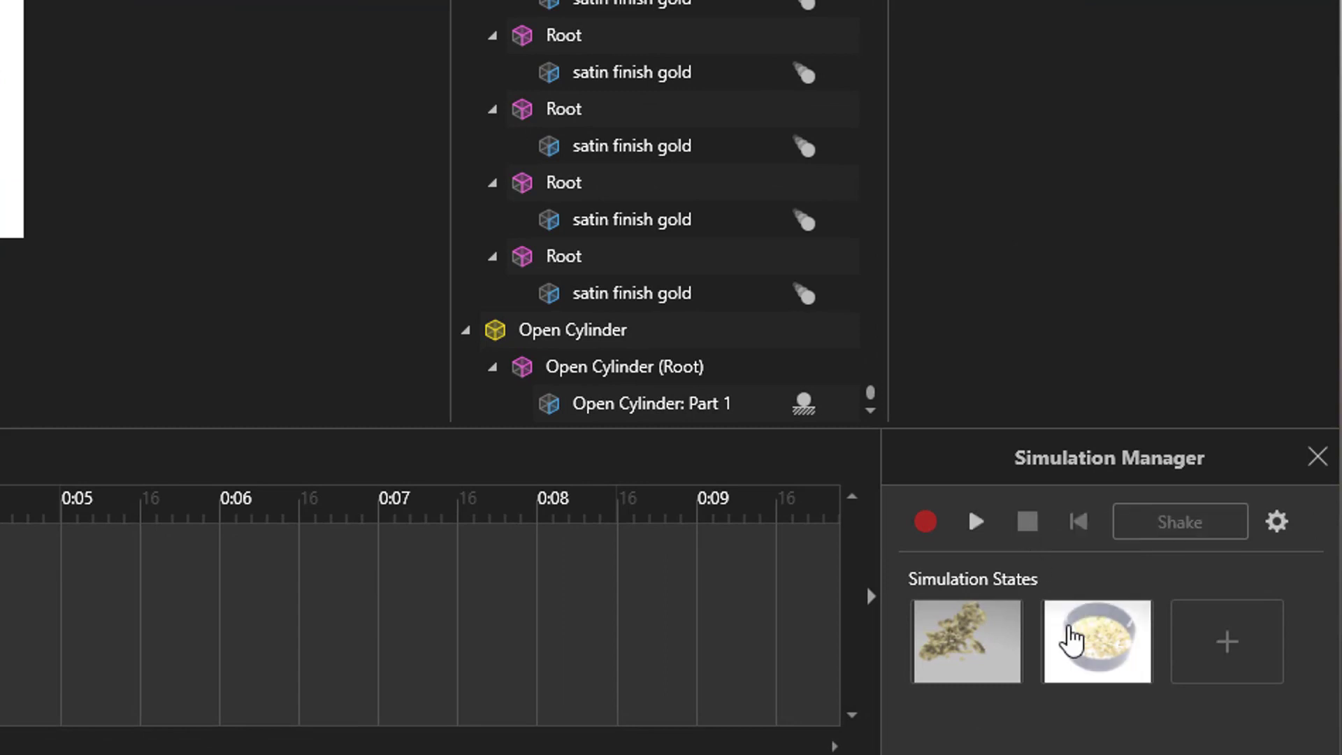
{"action": "left_click", "coordinate": [722, 404]}
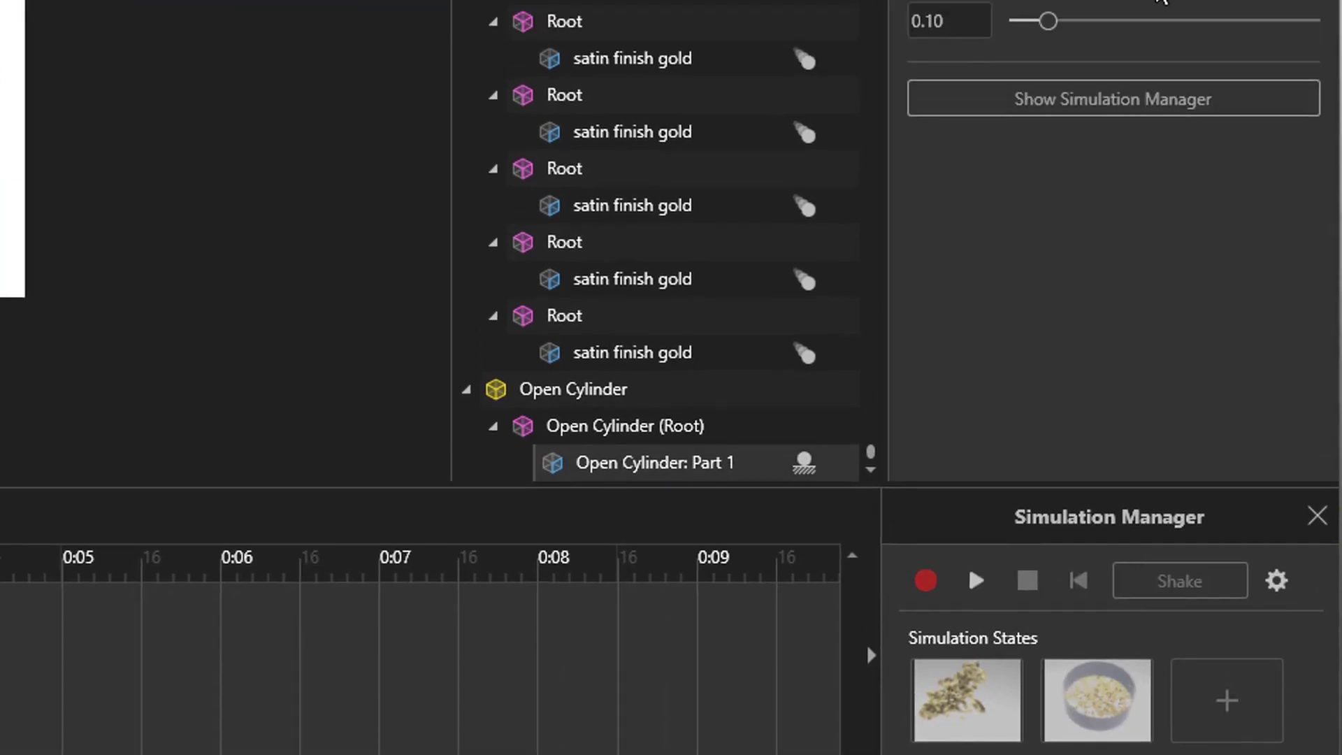
{"action": "left_click", "coordinate": [1073, 266]}
{"action": "left_click", "coordinate": [985, 293]}
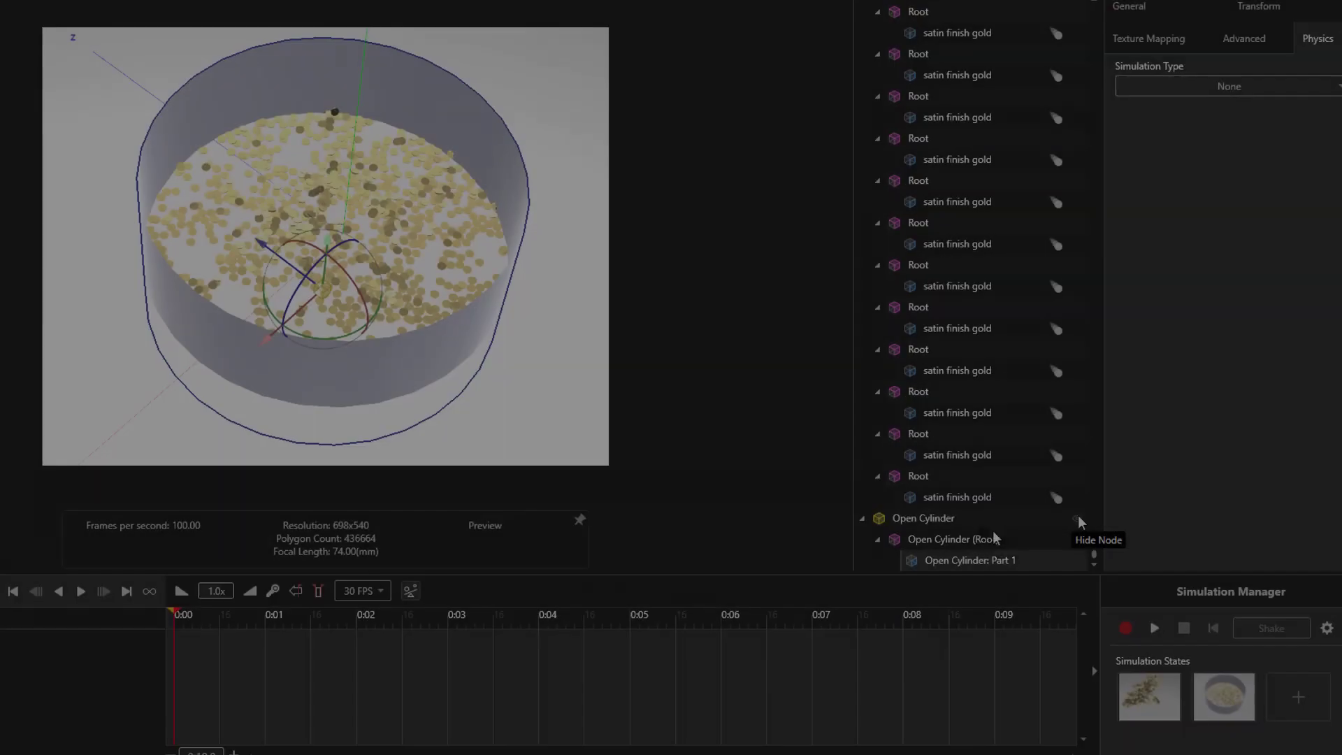
{"action": "left_click", "coordinate": [1077, 518]}
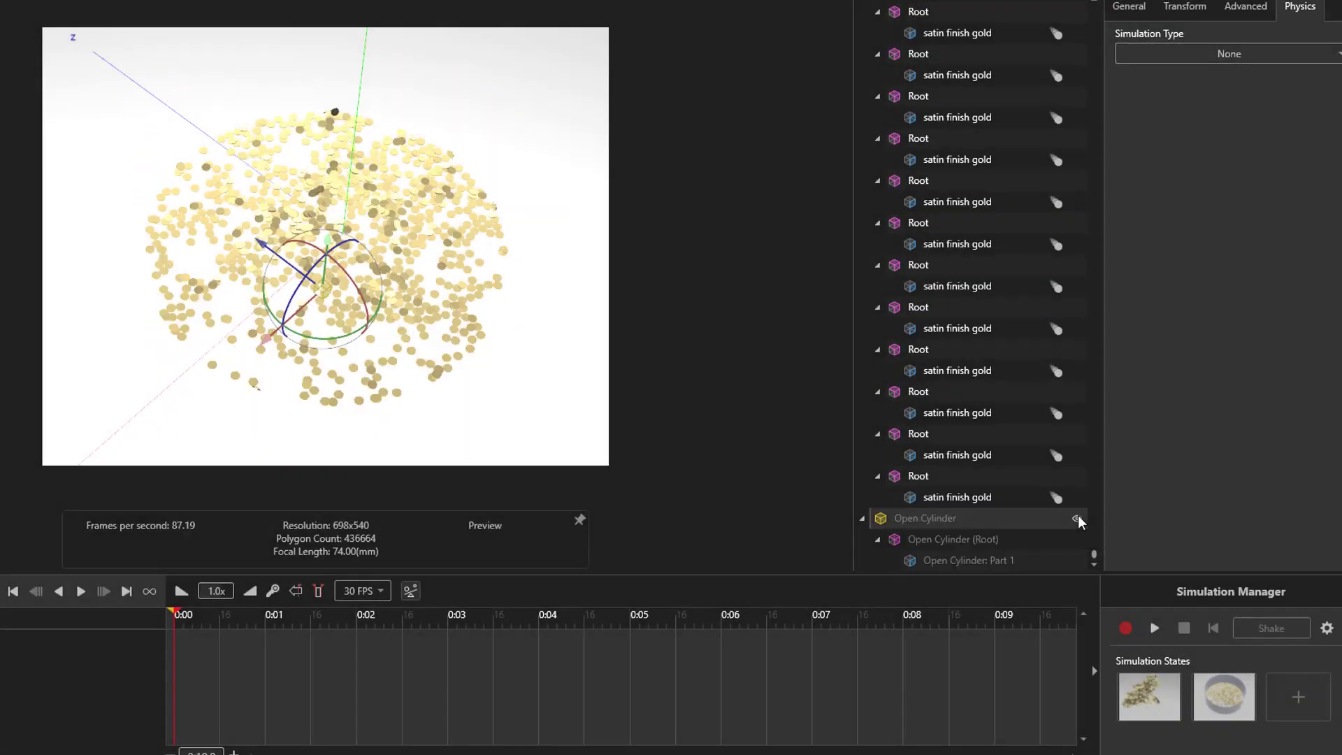
Restart the coin physics and shake twice to scatter the gold pieces widely
{"action": "left_click", "coordinate": [1155, 629]}
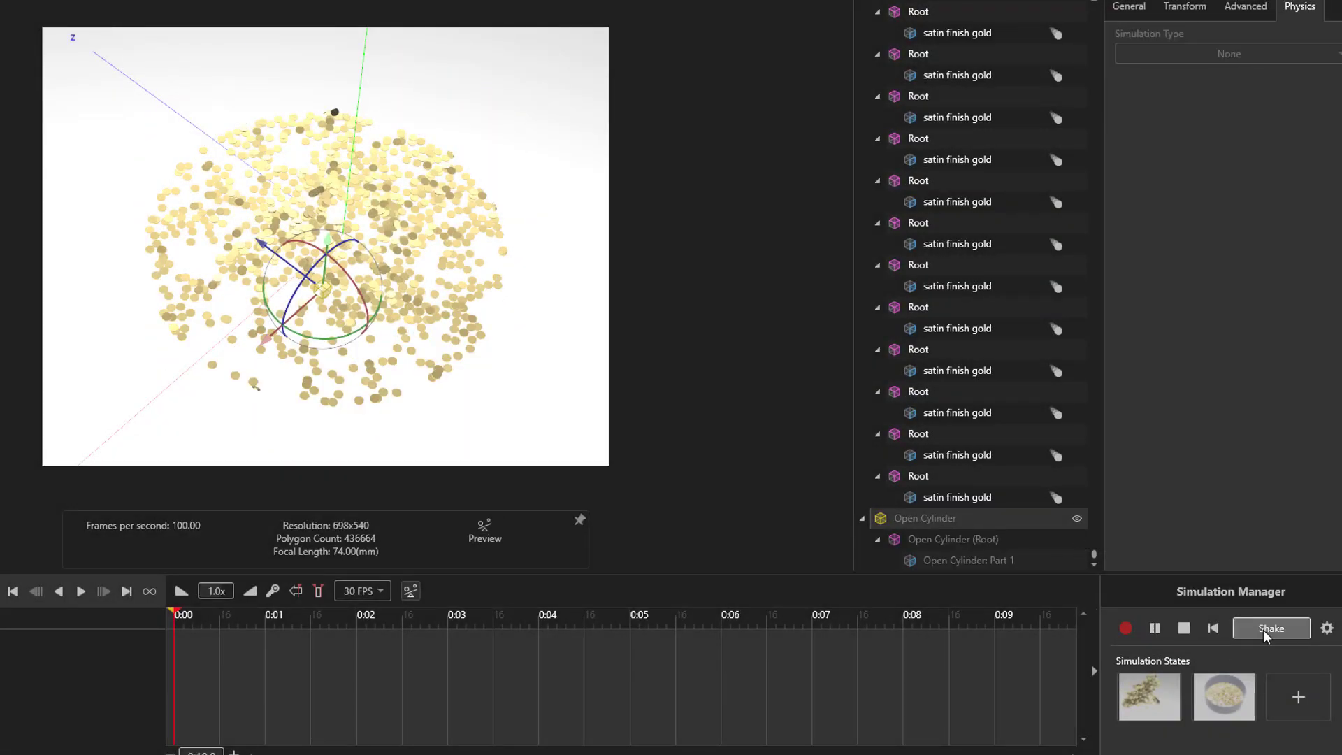
{"action": "left_click", "coordinate": [1265, 628]}
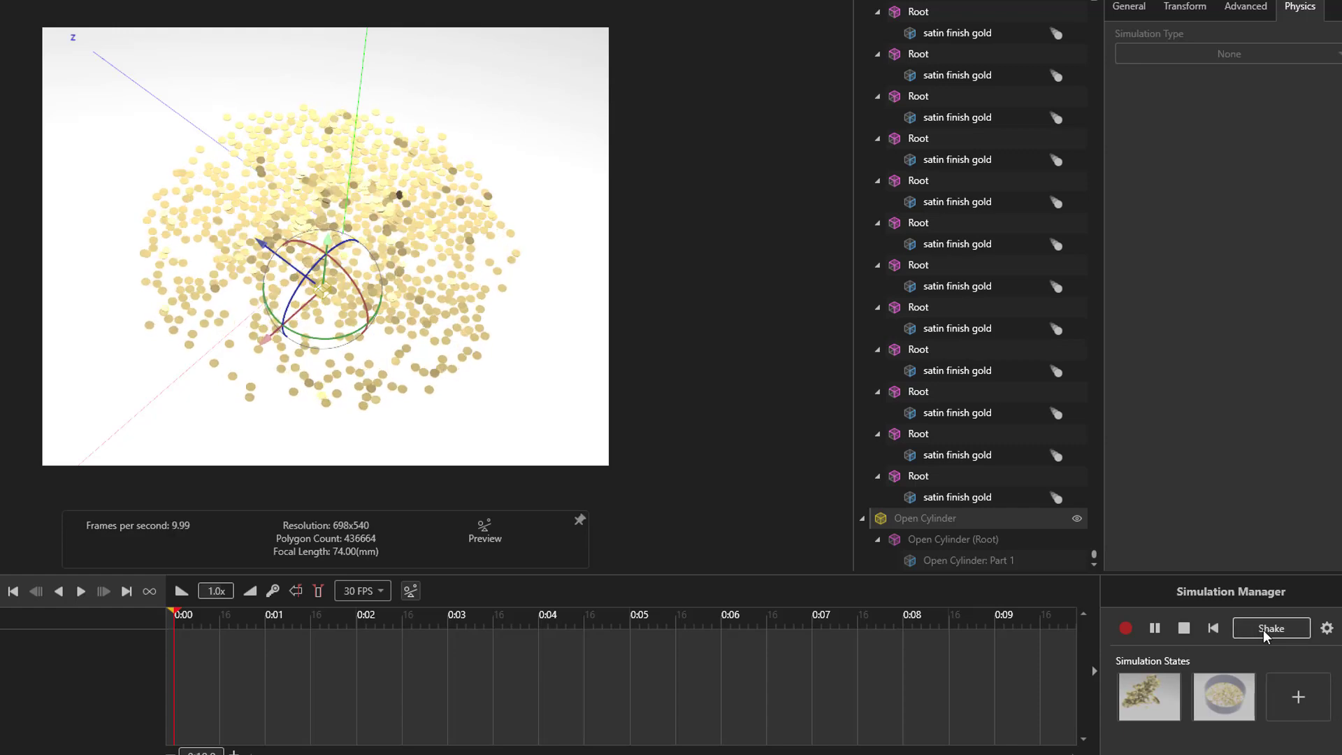
{"action": "left_click", "coordinate": [1265, 629]}
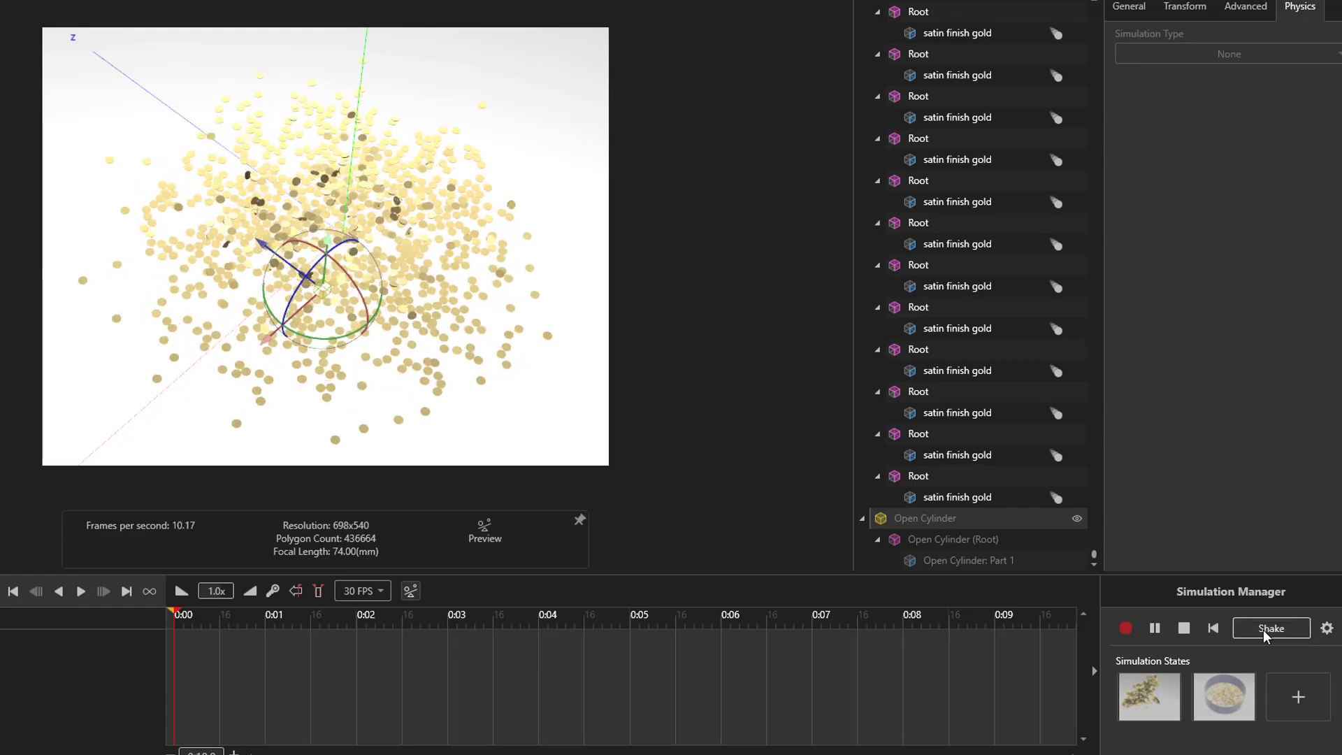